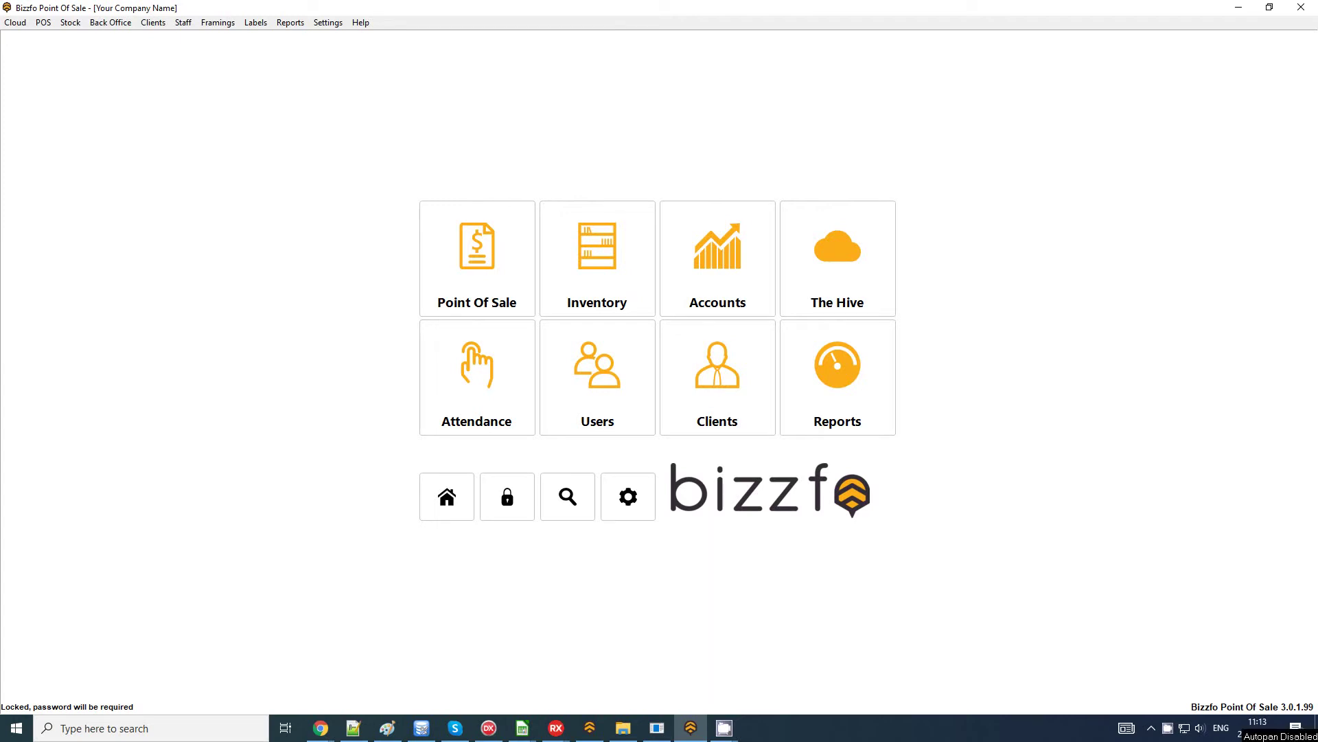
Step: Unlock the program settings with the password and go to the 7. Integration tab
left_click(628, 496)
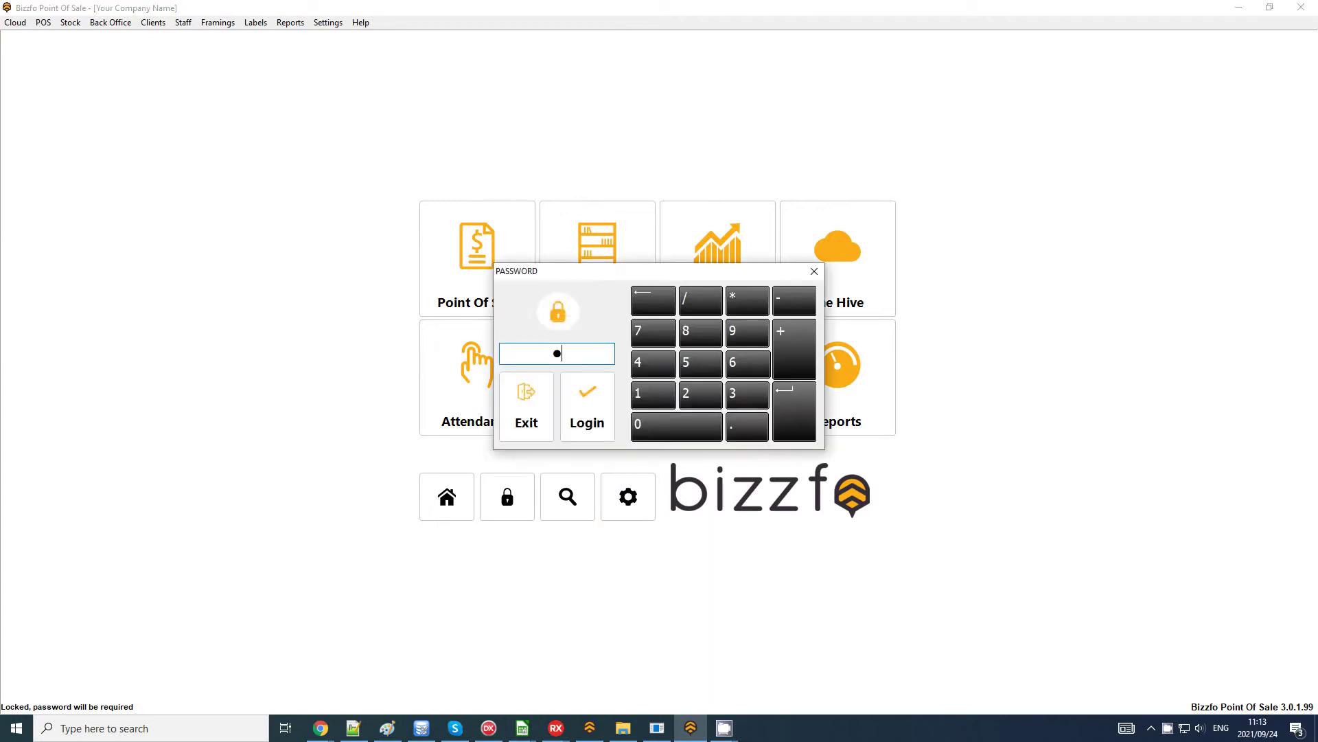
key("Return")
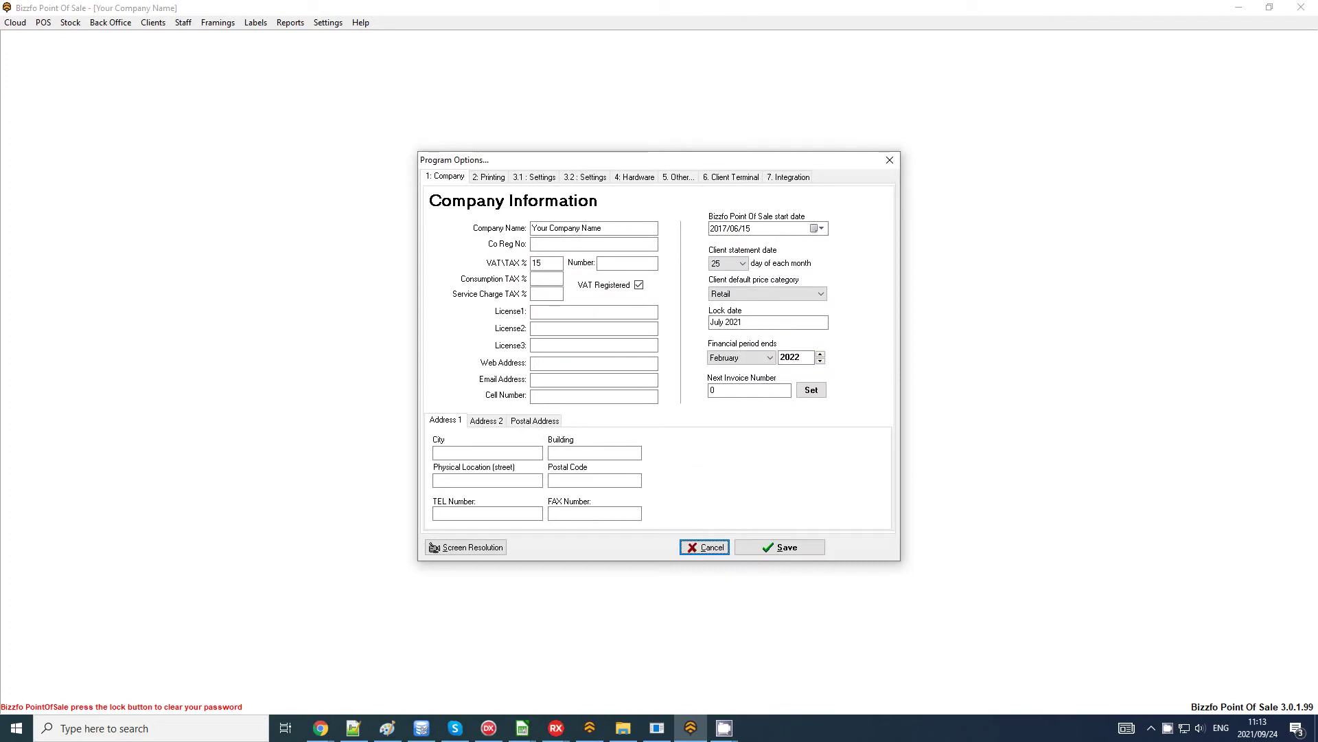
key("ctrl+shift+Tab")
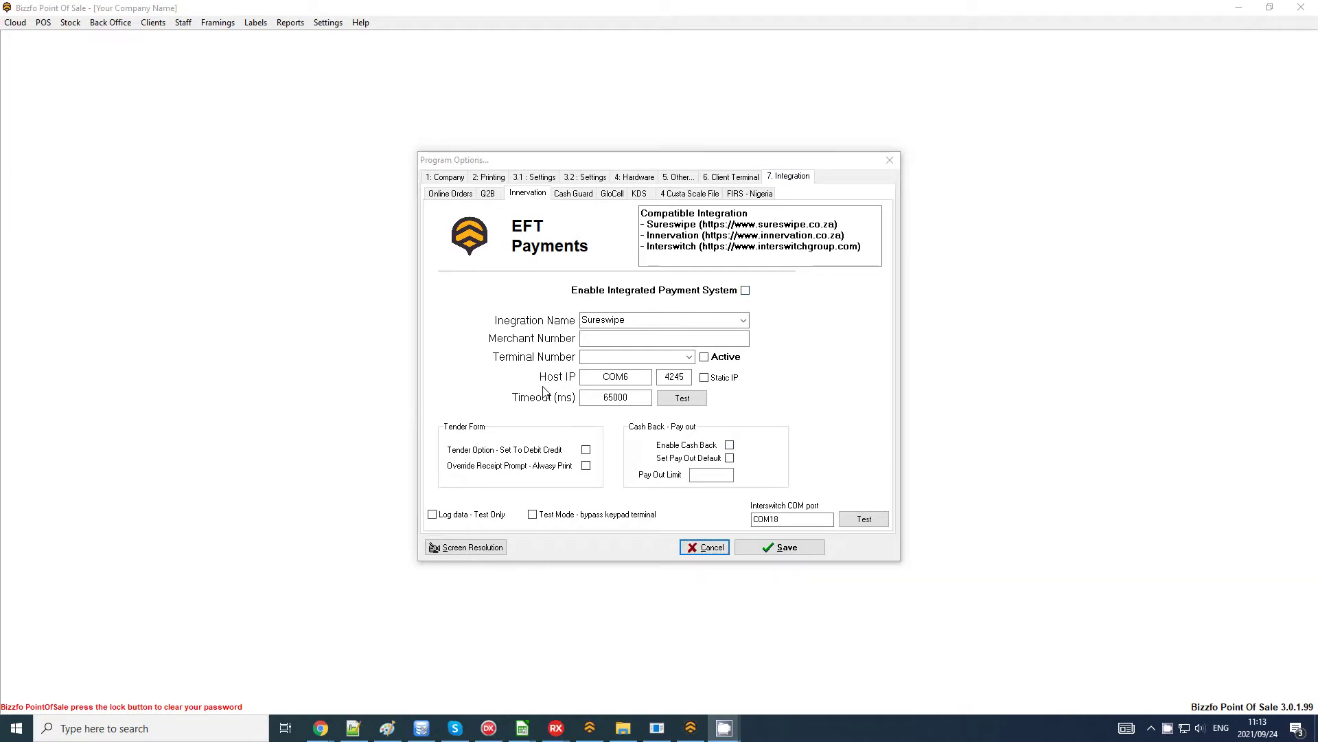
Step: Choose Interswitch, tick Enable Integrated Payment System, and enter merchant number MER10
left_click(744, 324)
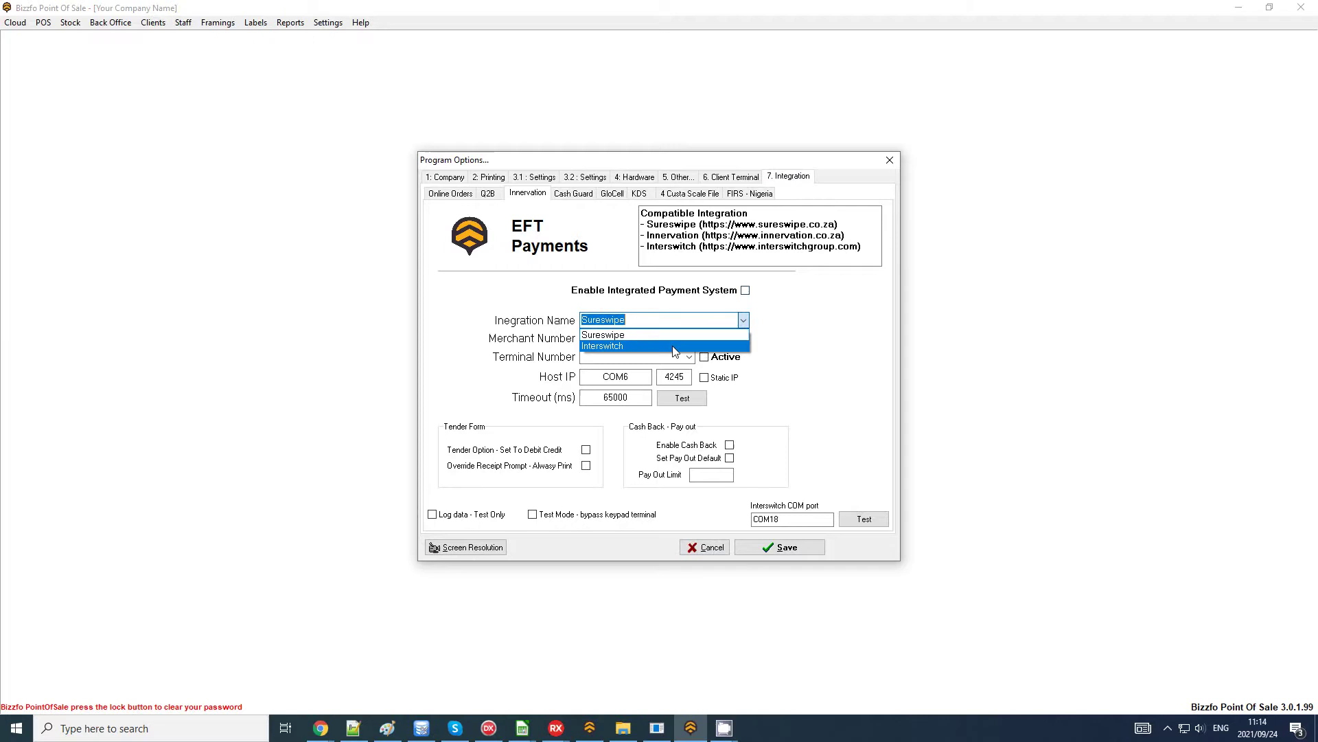
left_click(675, 347)
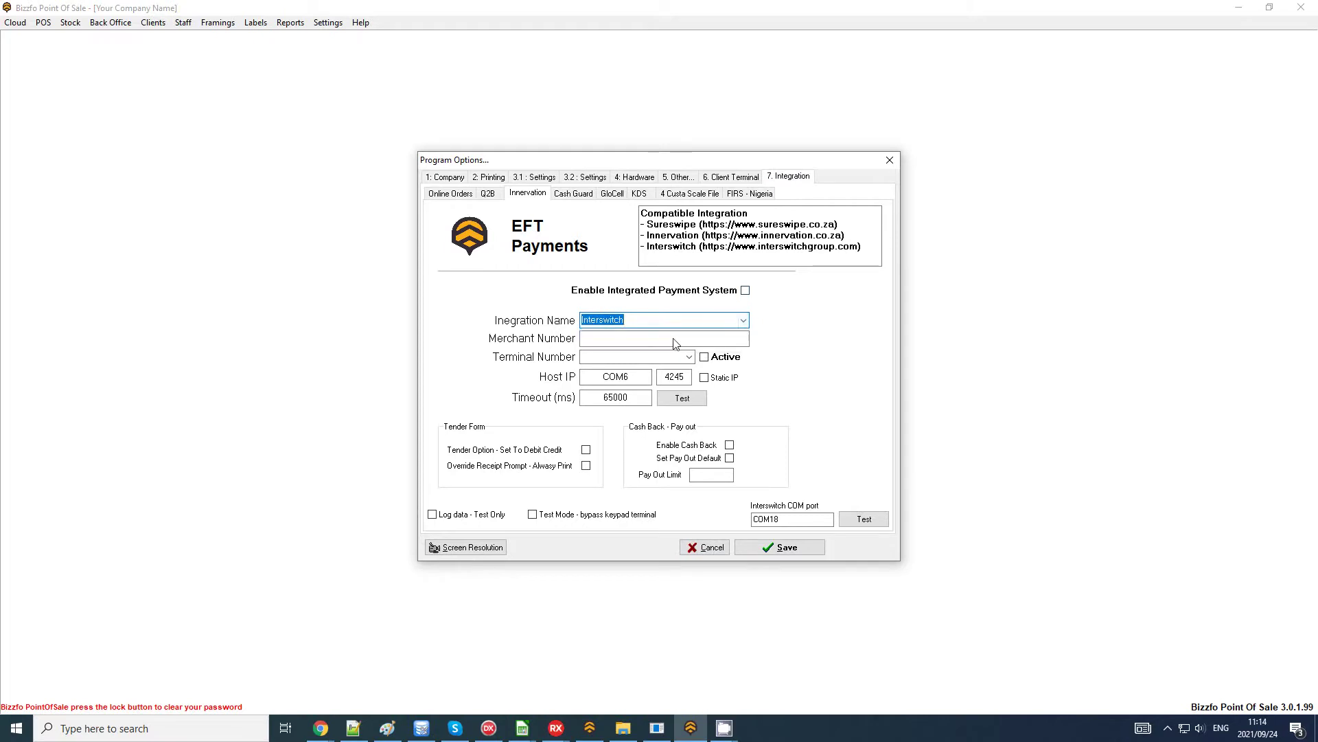
left_click(745, 292)
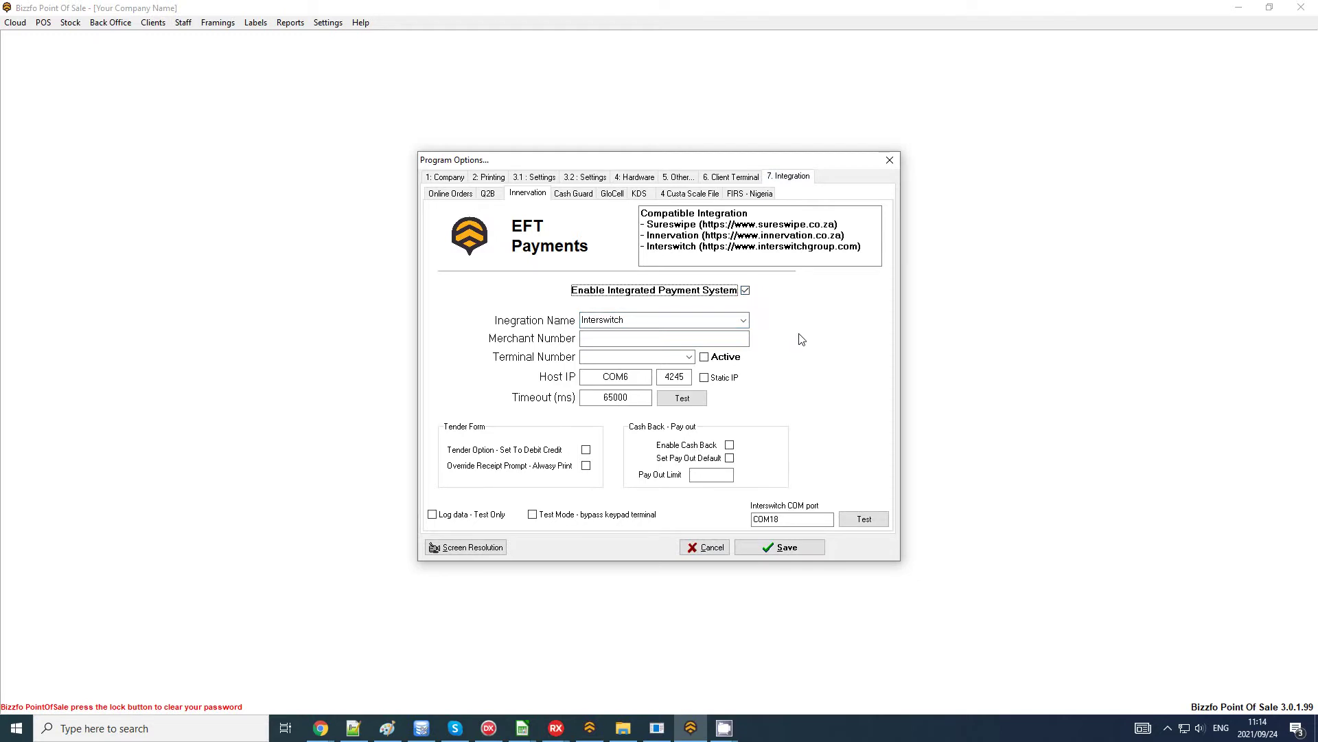
left_click(650, 343)
type("MER")
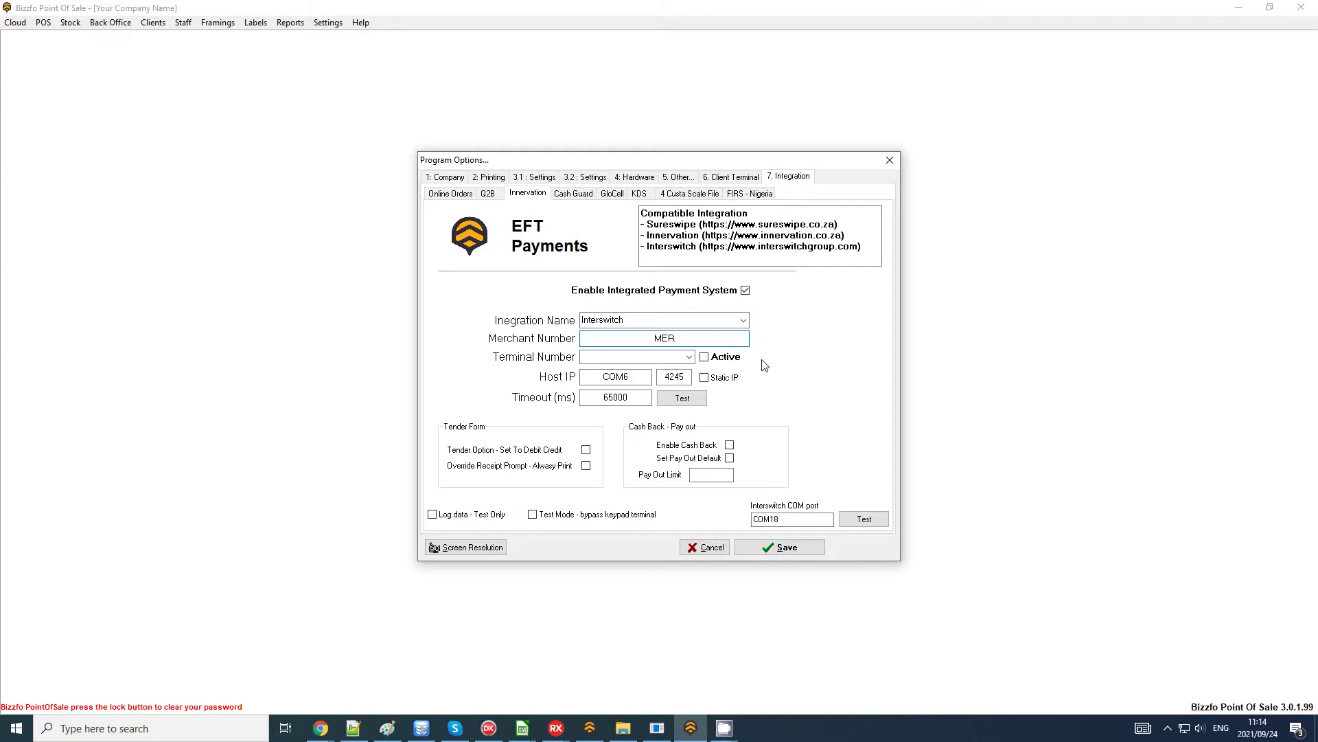
type("10")
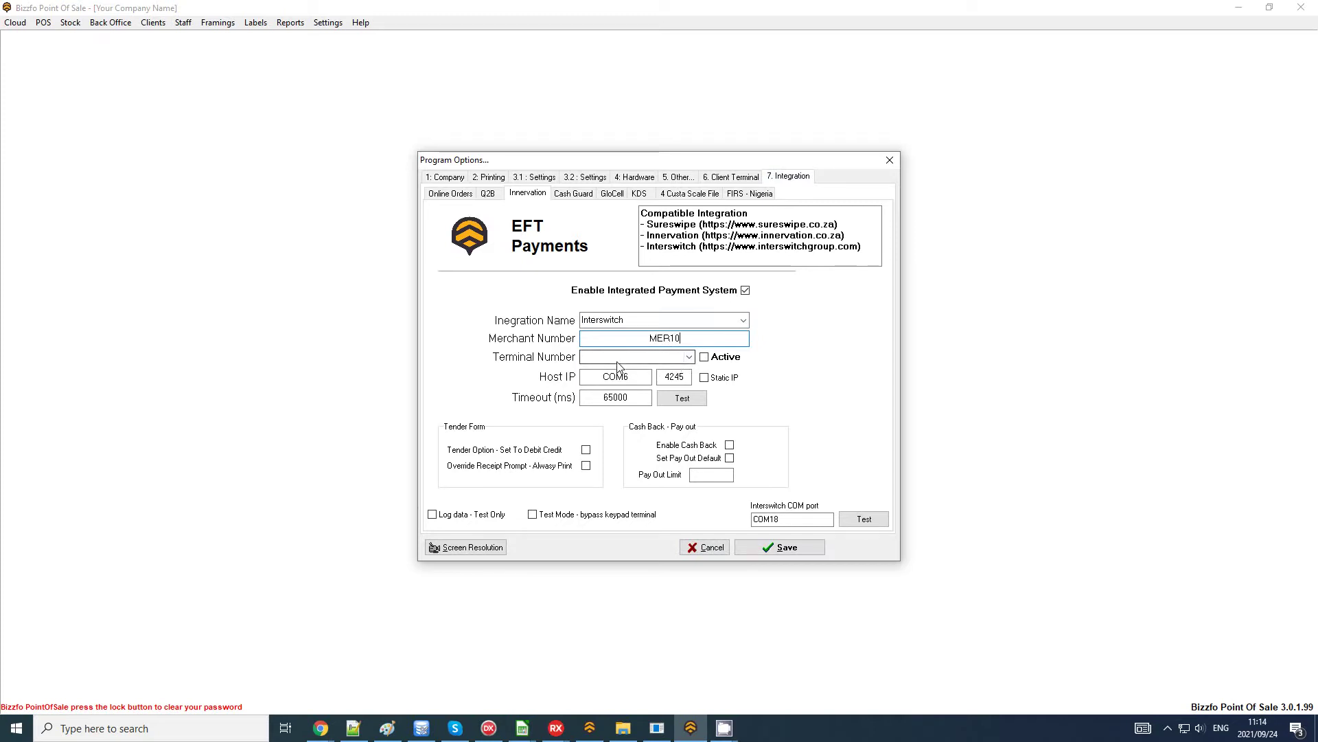
left_click(603, 325)
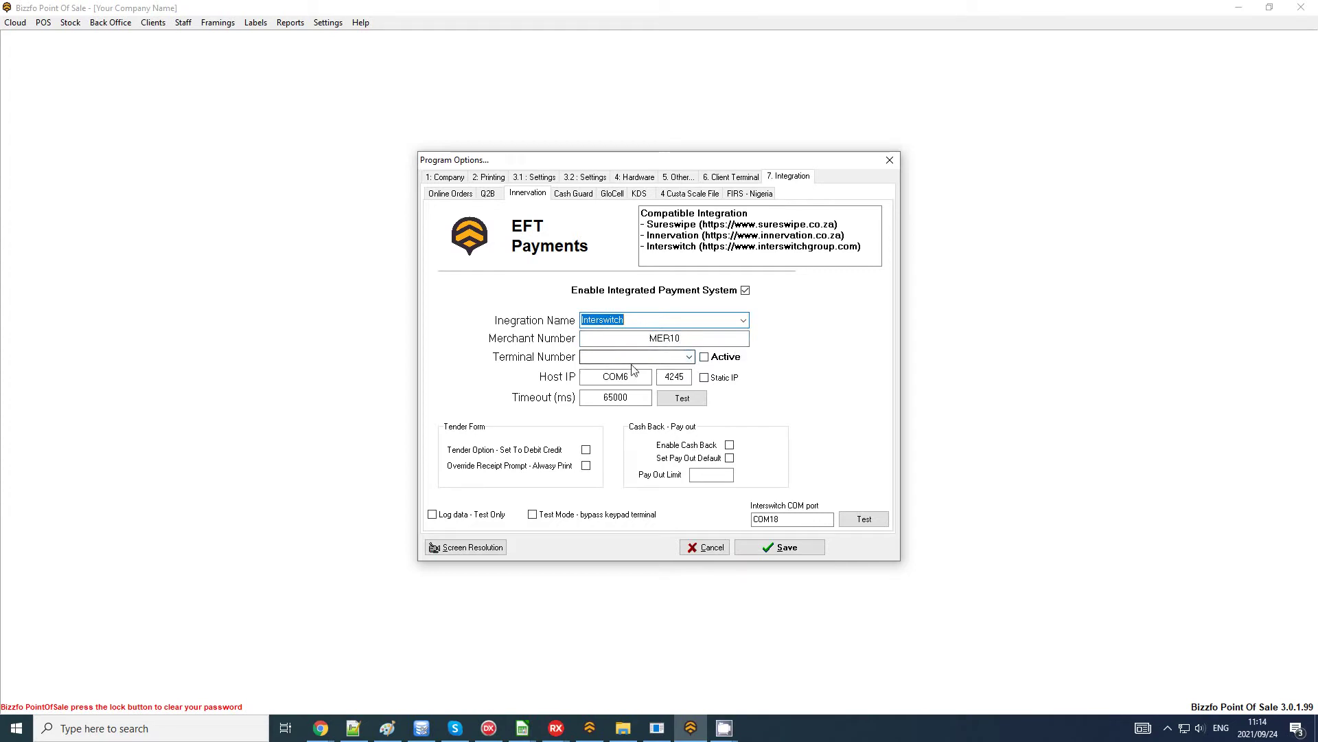
Step: Select the Host IP value COM6
left_click(582, 379)
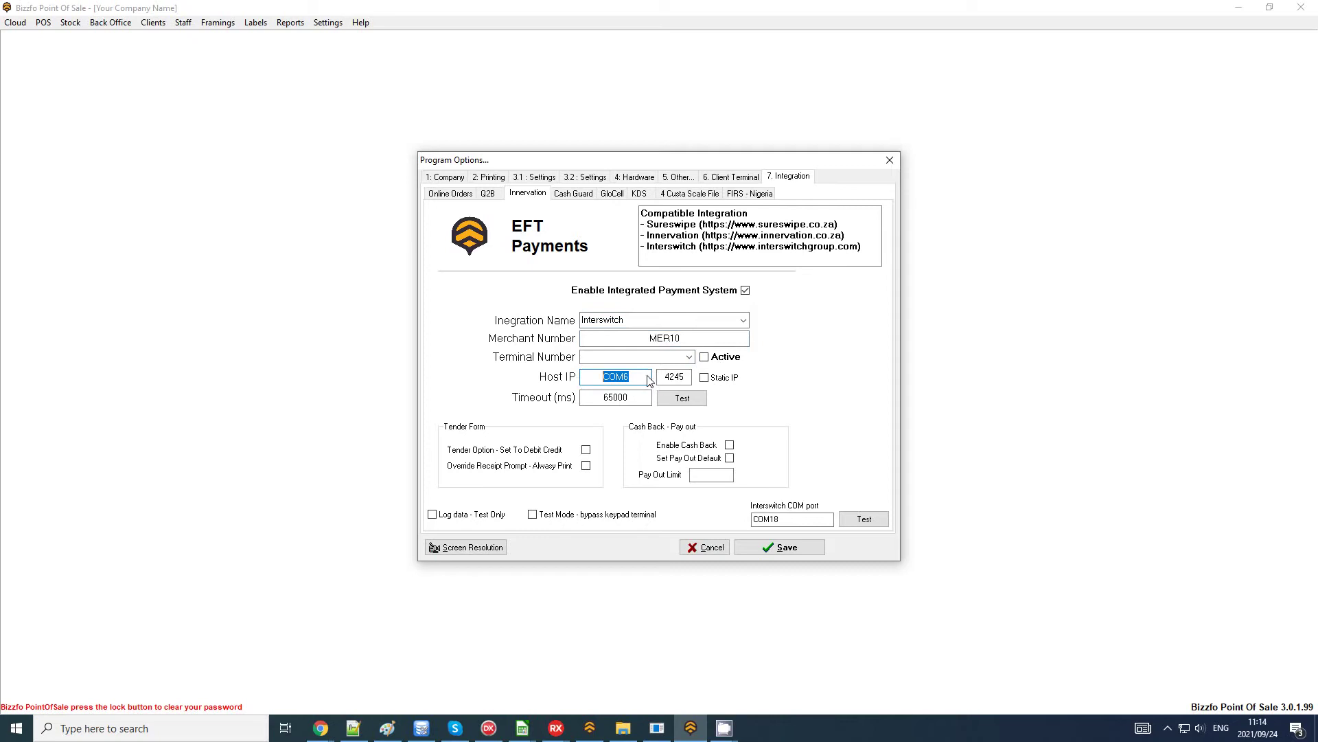
left_click_drag(649, 382, 594, 377)
left_click(642, 380)
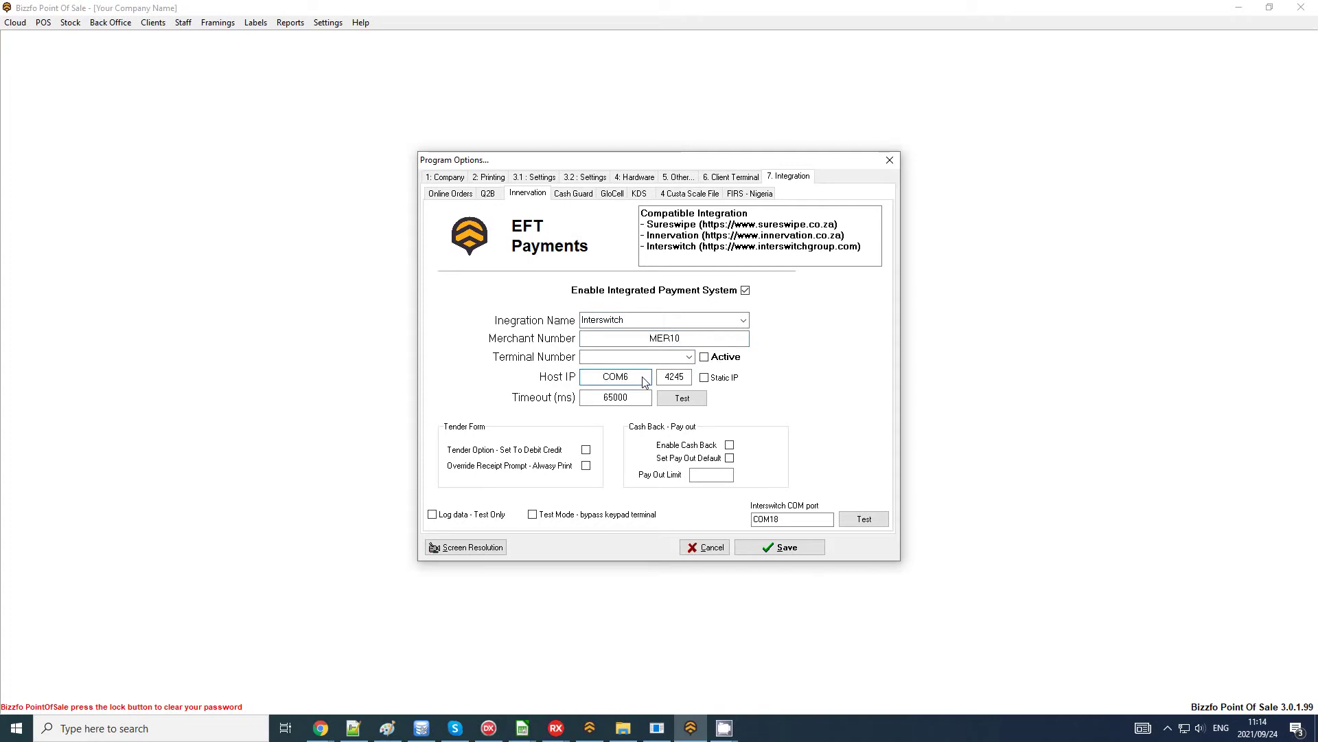
left_click_drag(636, 382, 594, 382)
Step: Tick Active next to Terminal Number, with Enable Integrated Payment System still checked
left_click(710, 361)
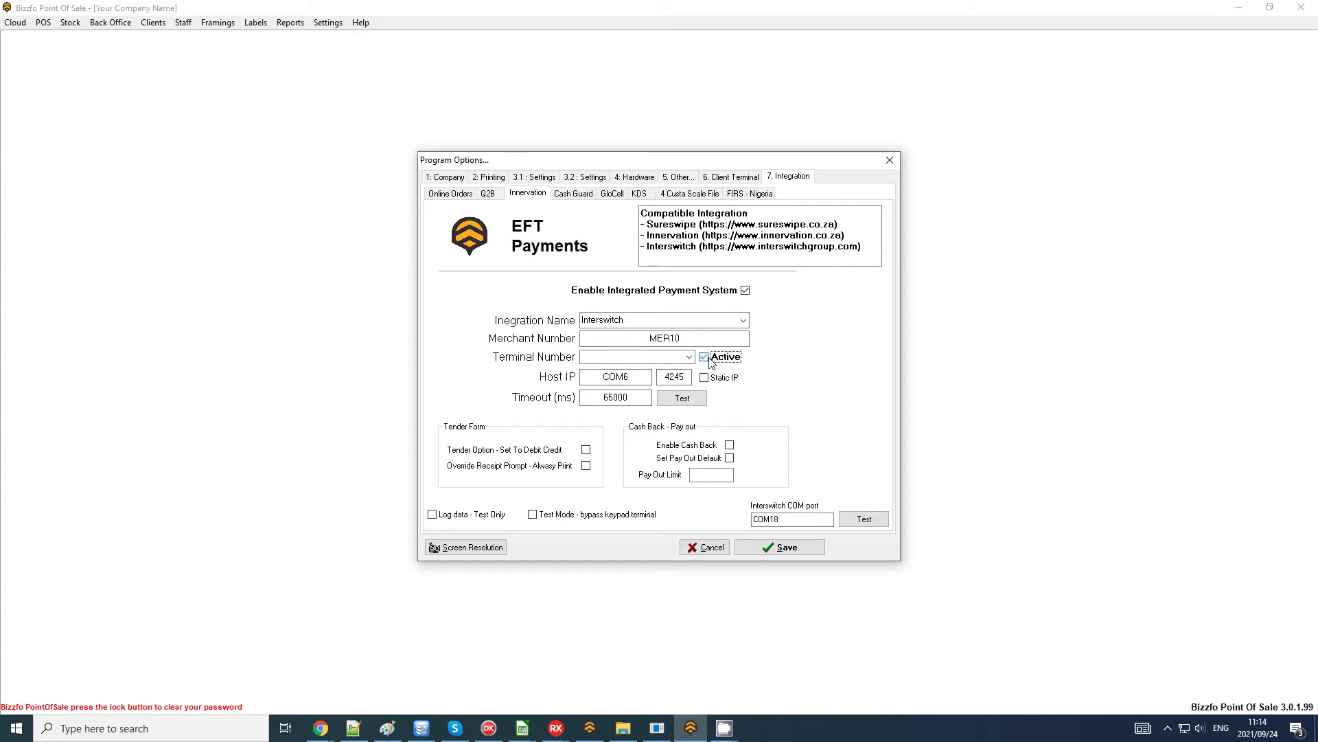
left_click(726, 359)
left_click(727, 363)
double_click(745, 292)
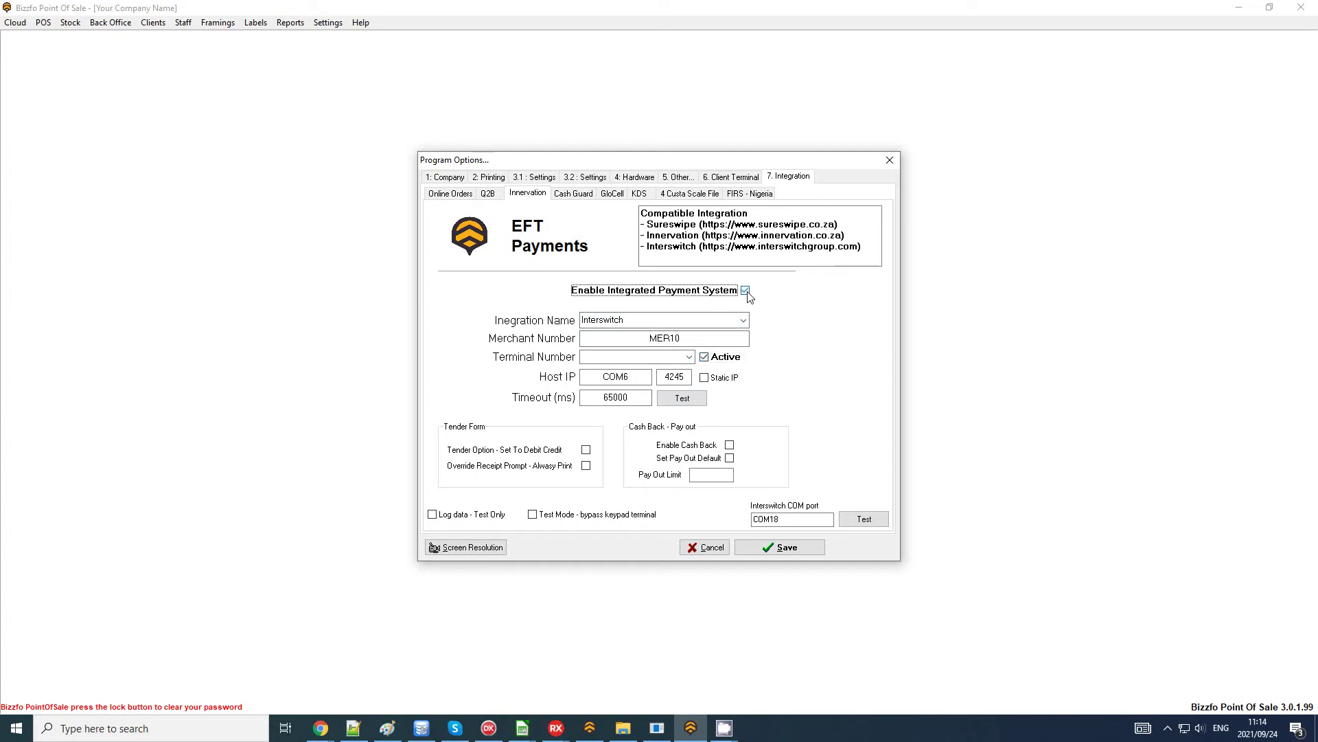
left_click(746, 292)
left_click(717, 363)
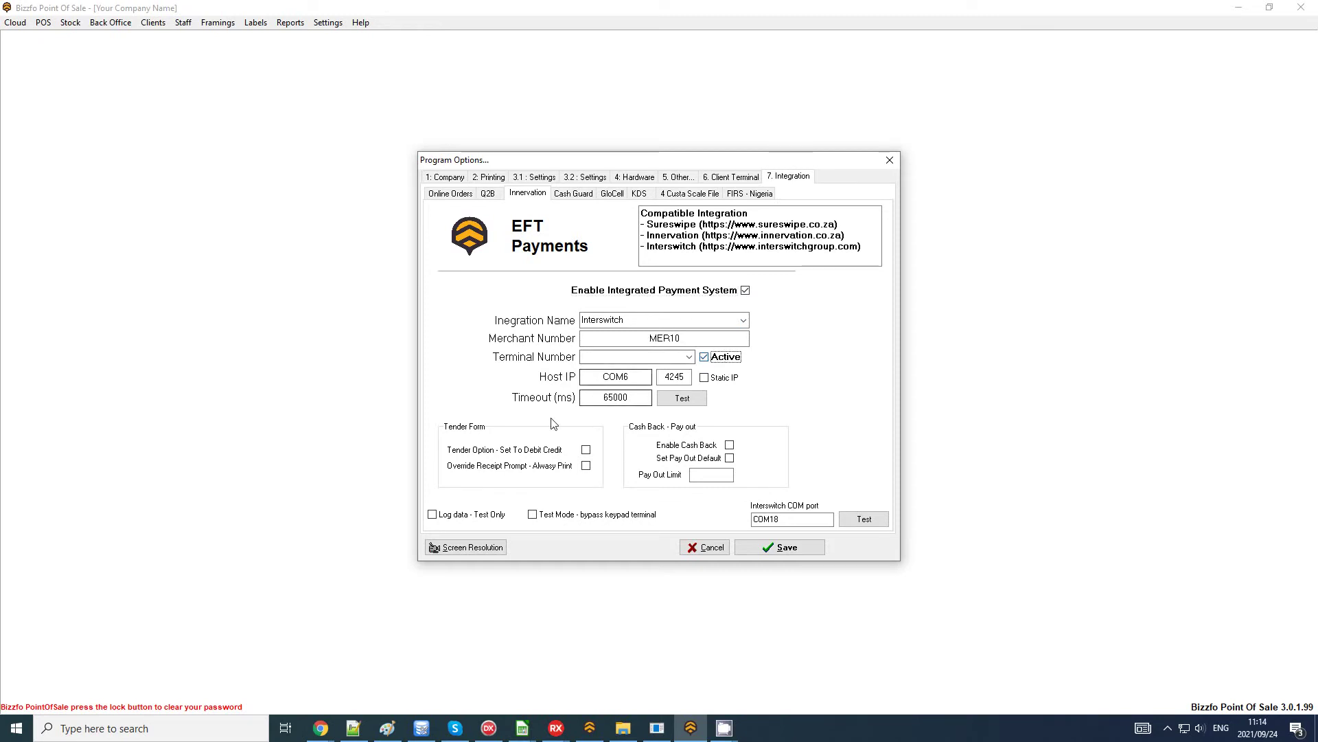
Step: Tick Tender Option - Set To Debit Credit, with Override Receipt Prompt left unchecked
left_click(586, 450)
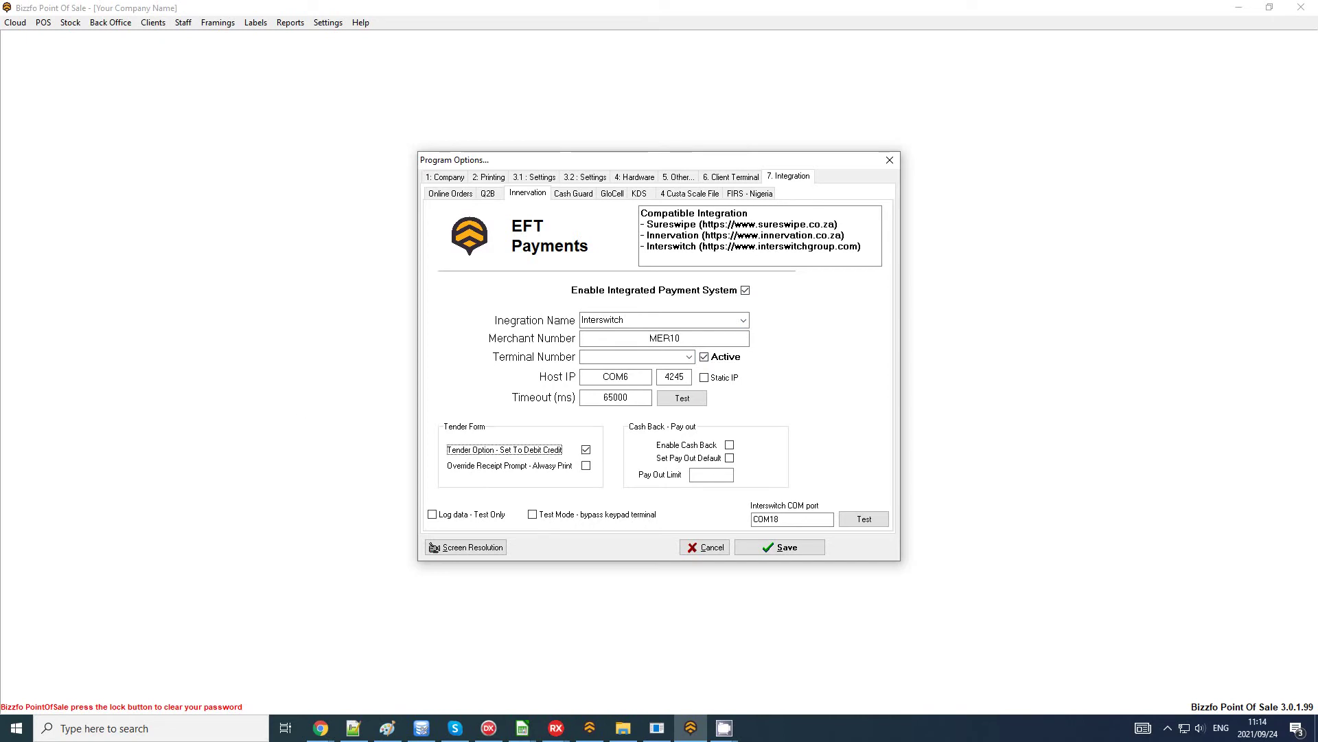
left_click(432, 546)
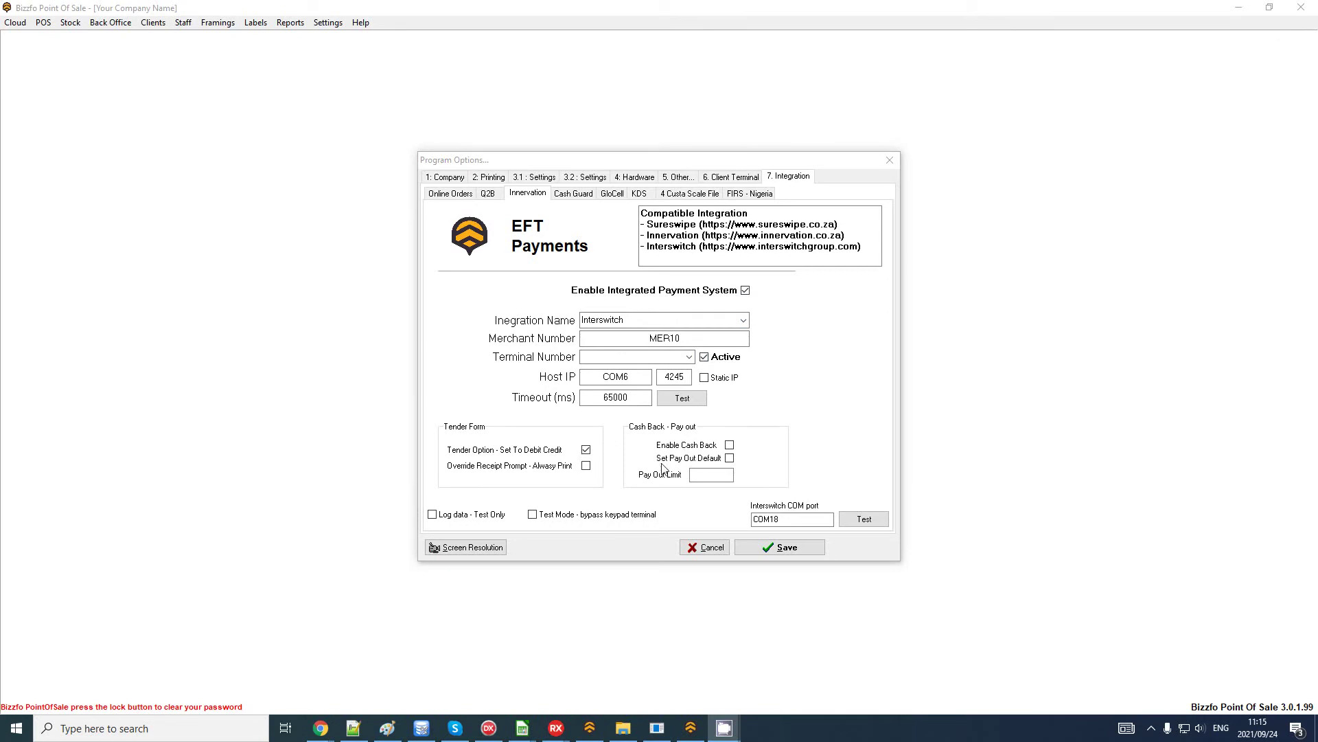
left_click(468, 475)
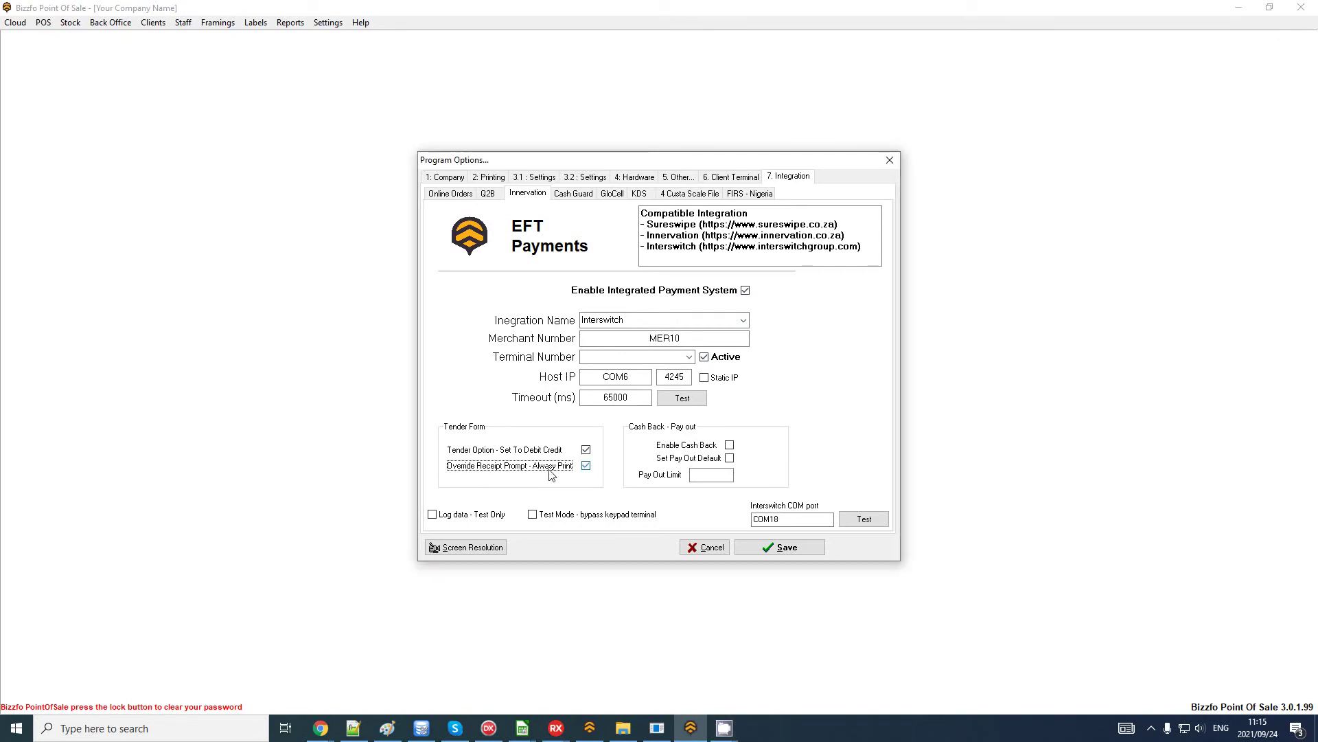
left_click(584, 468)
left_click(585, 470)
left_click(461, 521)
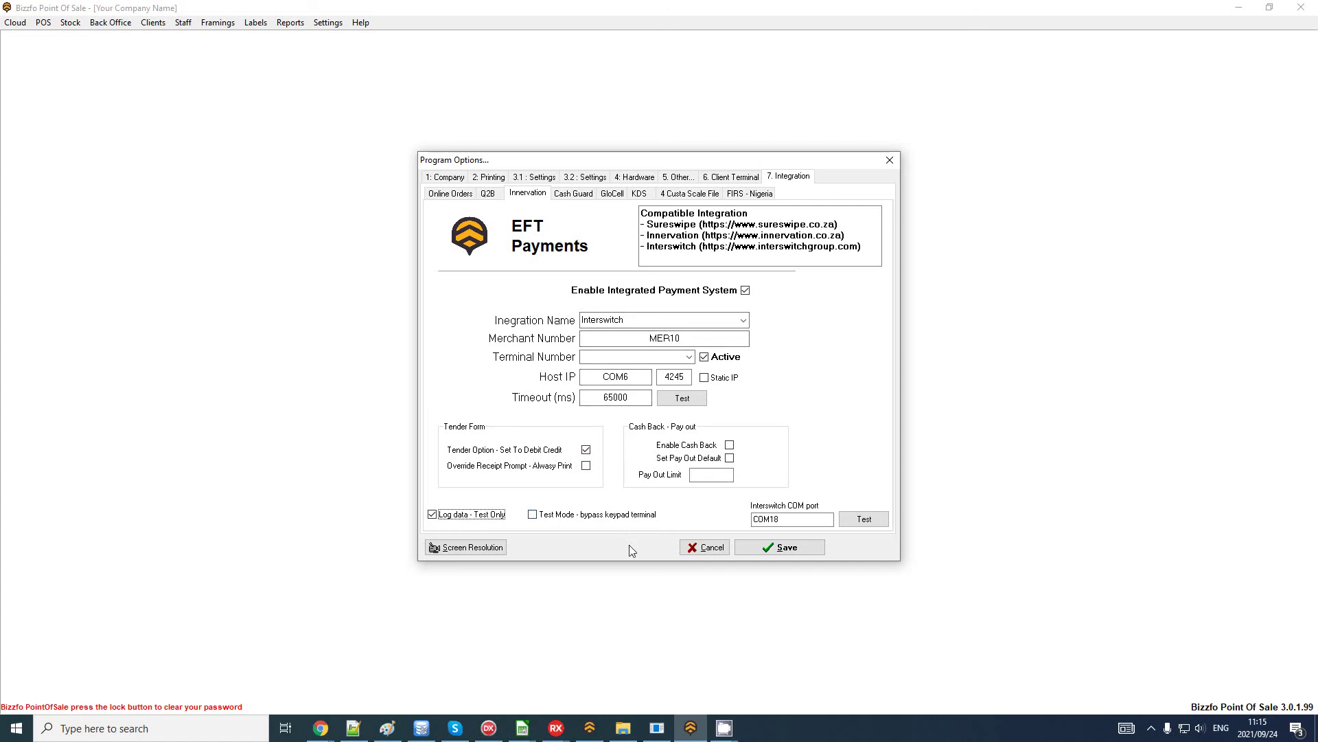
left_click(472, 511)
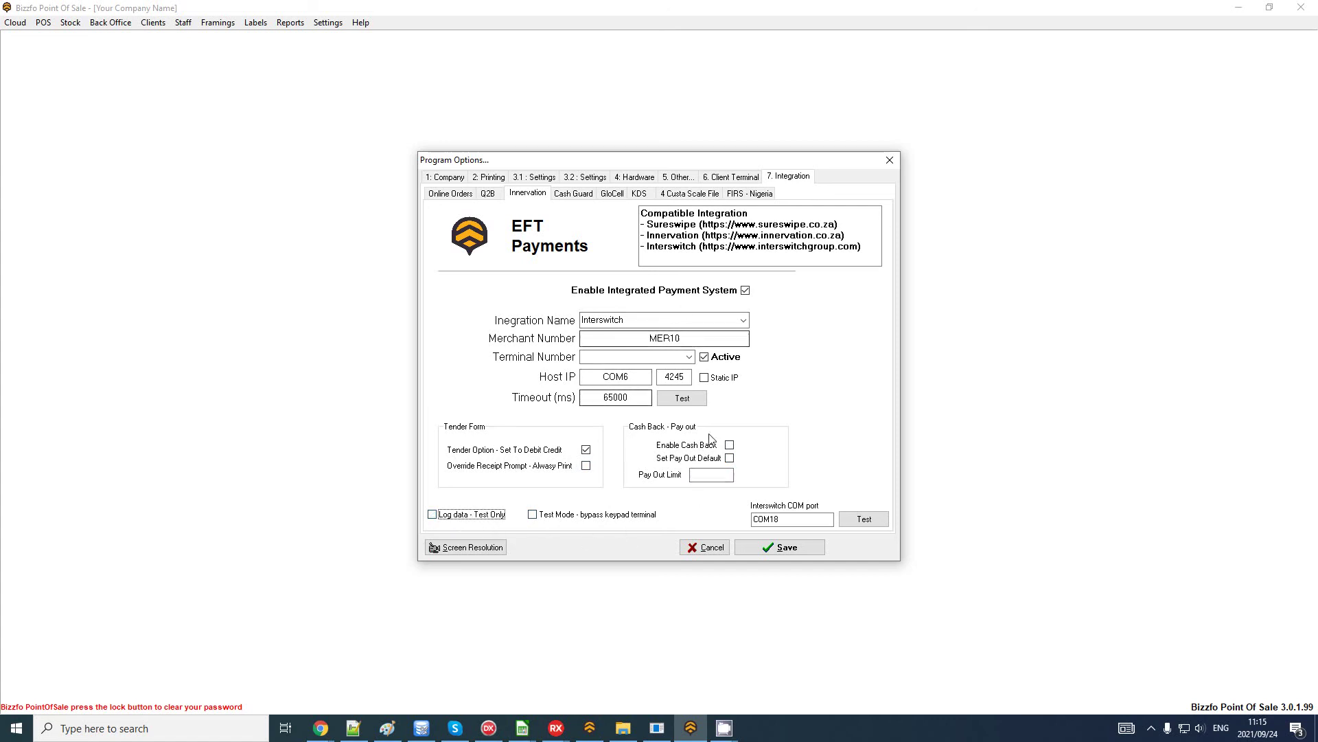